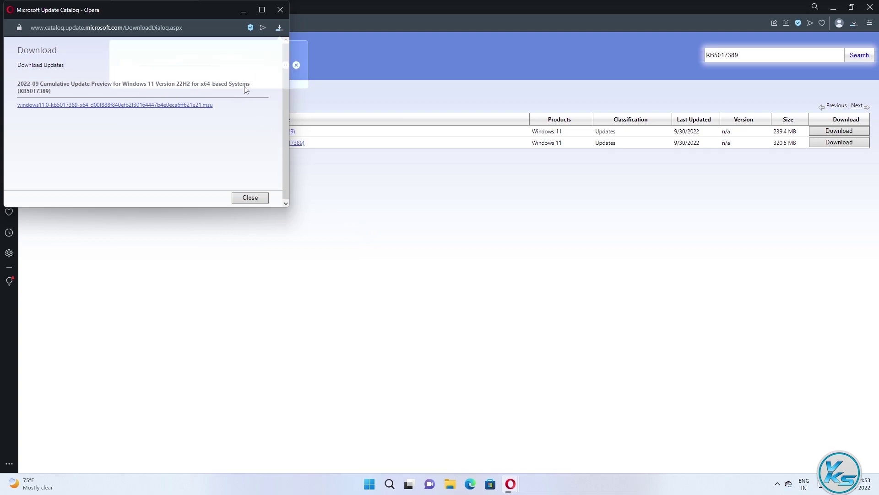
- Close the update's download window, minimize the browser and move the downloaded KB5017389 package to an open area of the desktop
left_click(243, 202)
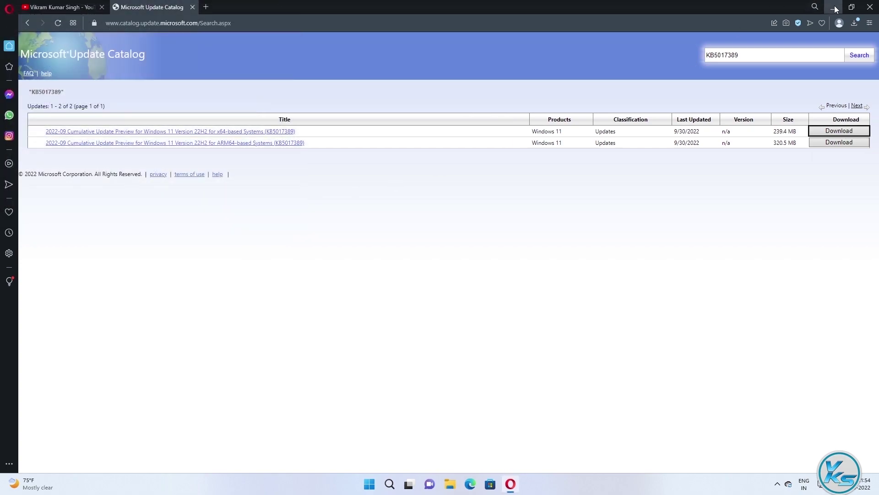
left_click(834, 7)
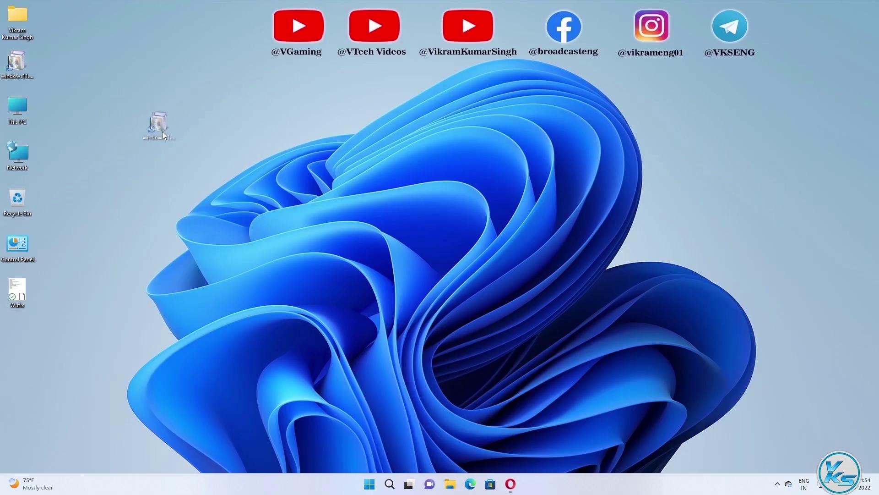
left_click_drag(160, 137, 171, 118)
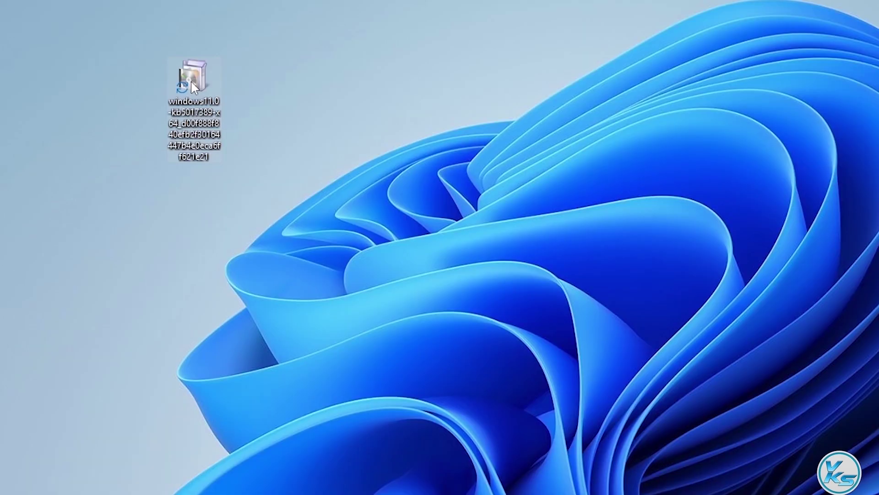
- Unblock the KB5017389 update package in its file properties and open it to run the installer
right_click(193, 87)
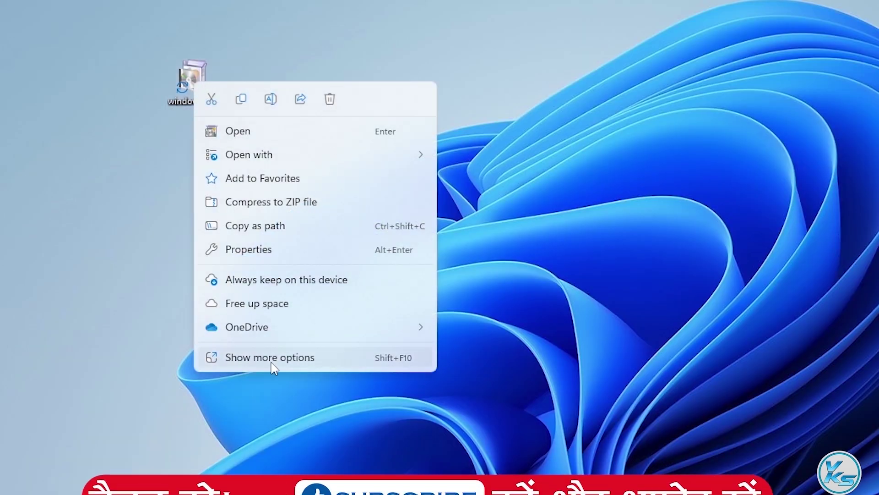
left_click(263, 250)
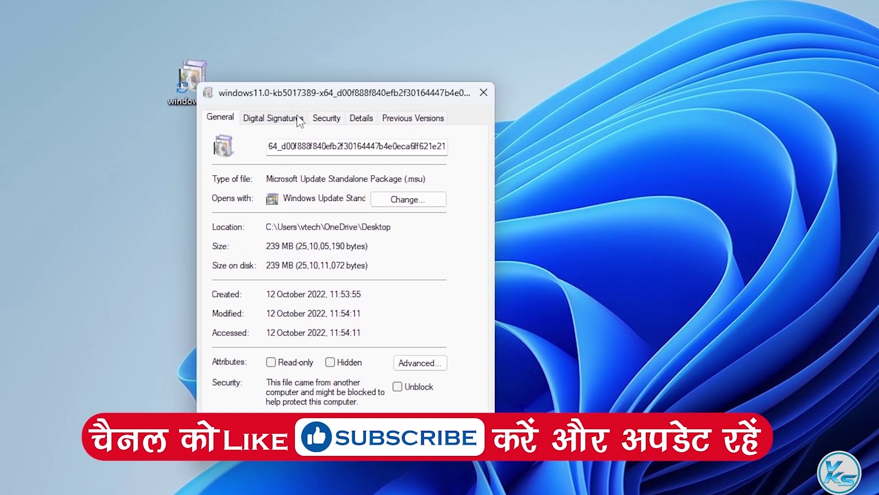
left_click_drag(311, 91, 347, 23)
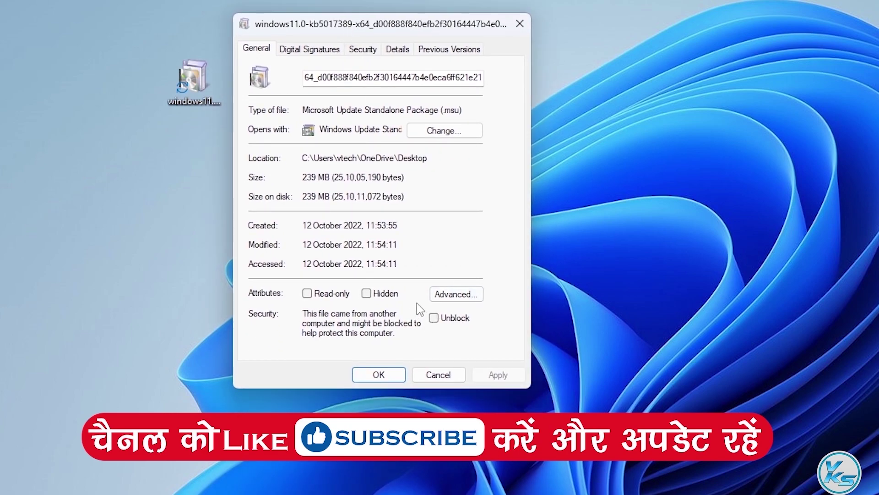
left_click(442, 319)
left_click(509, 377)
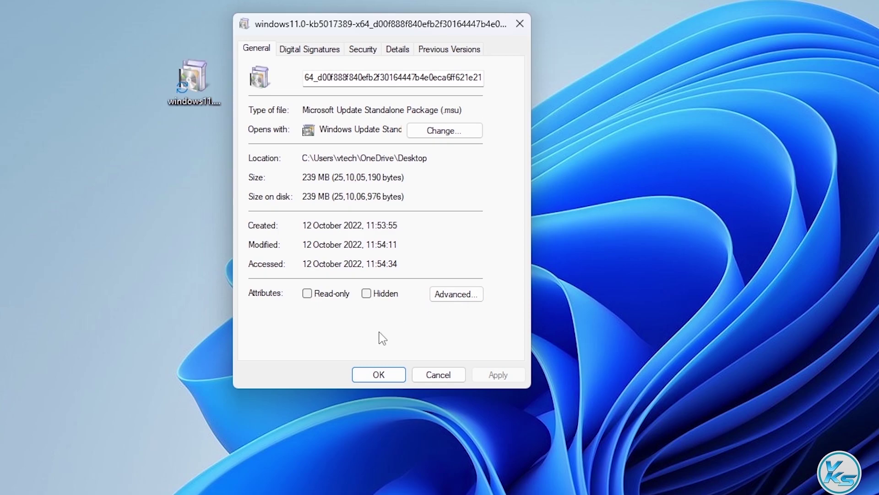
left_click(362, 374)
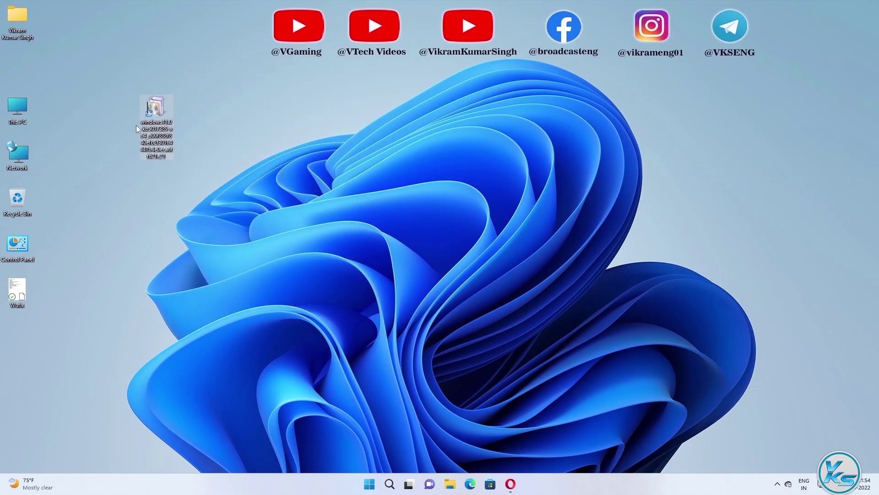
right_click(154, 109)
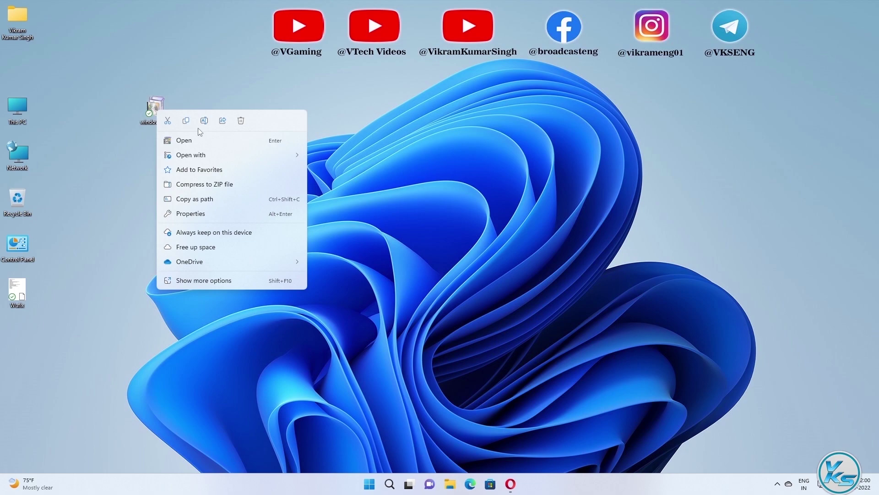
left_click(196, 139)
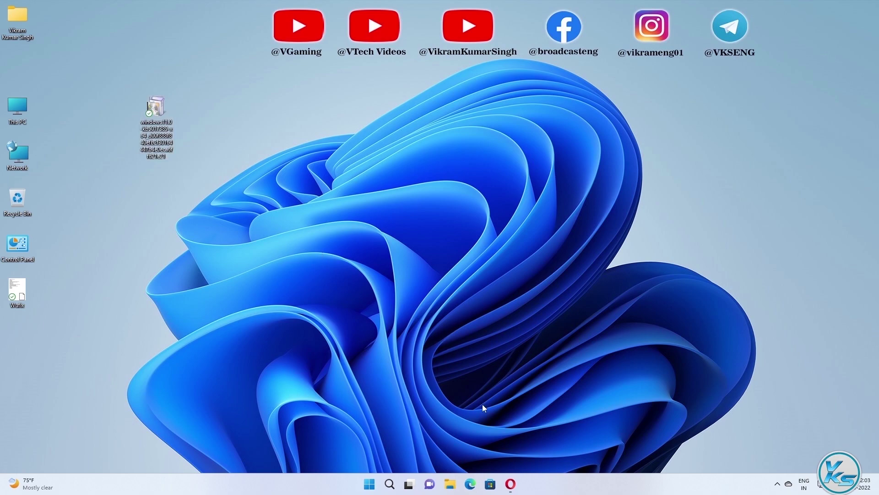
- Switch to Opera, search google.com for "windows 11" in a new tab and open Microsoft's Download Windows 11 page
left_click(516, 492)
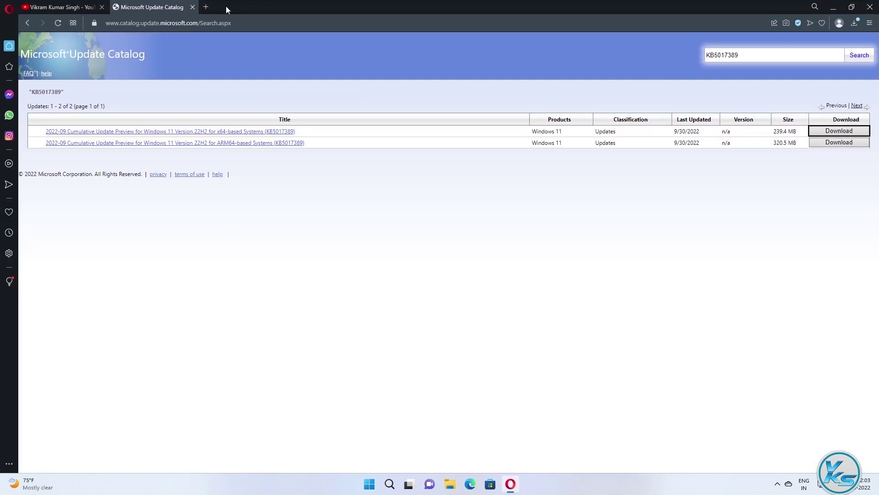
left_click(206, 7)
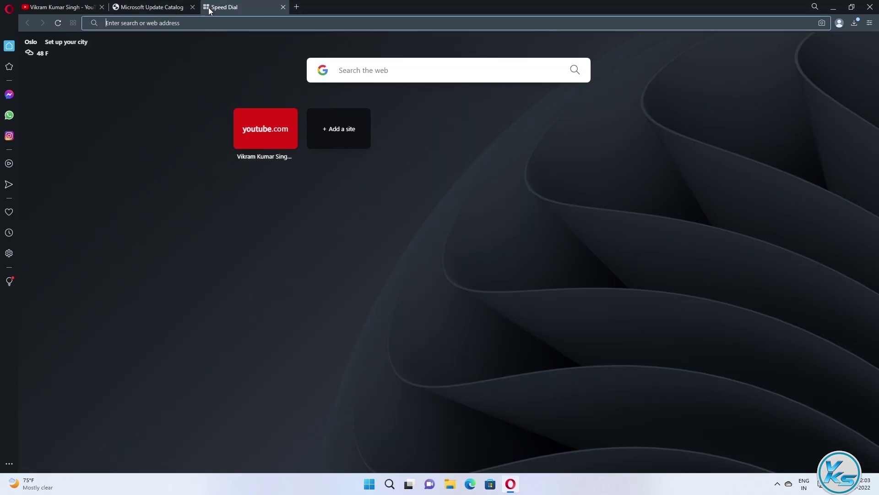
type("google.com")
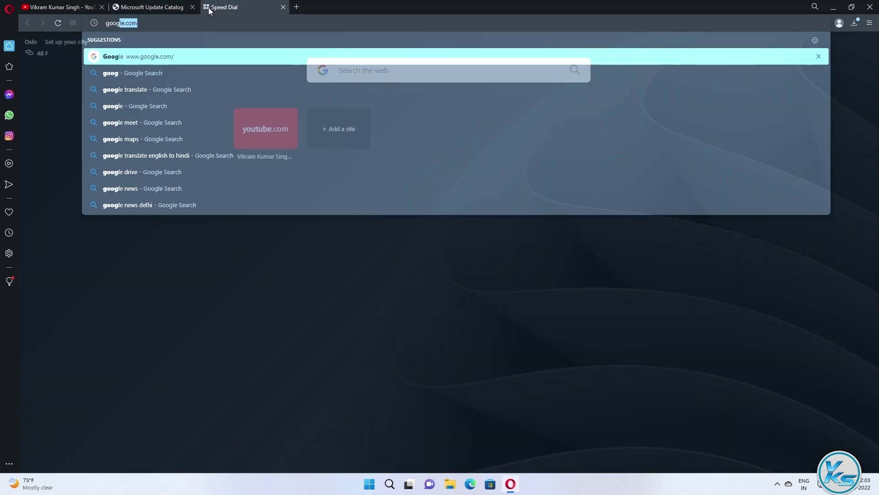
key("Return")
type("windows 1")
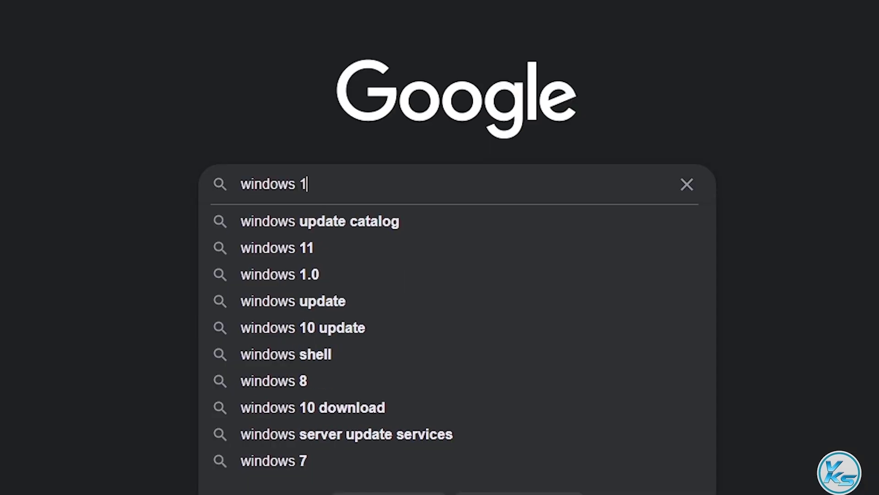
type("1")
key("Return")
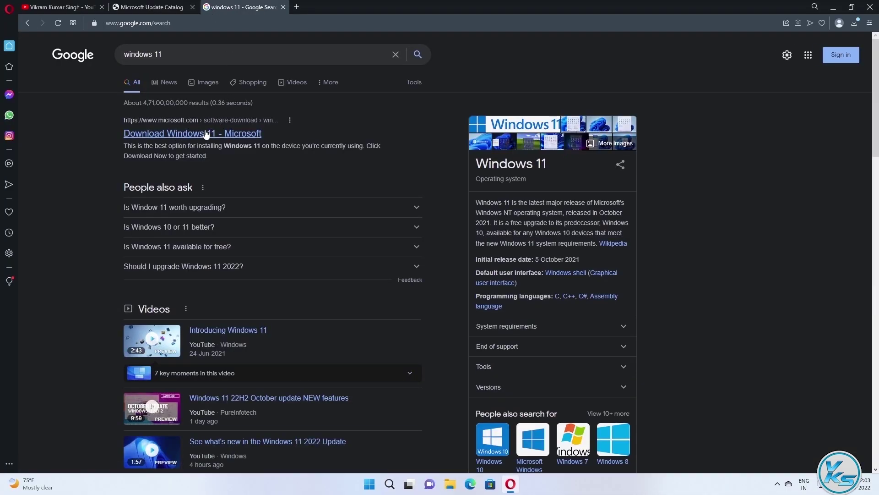
left_click(176, 136)
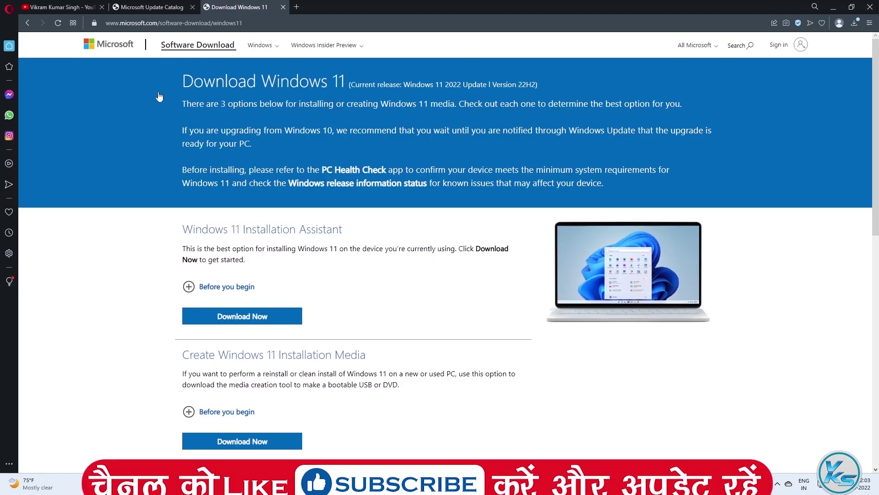
- Download the Windows 11 Installation Assistant to the Desktop, dismissing the firewall alert, and place its icon beside the update package
scroll(140, 270, "down", 1)
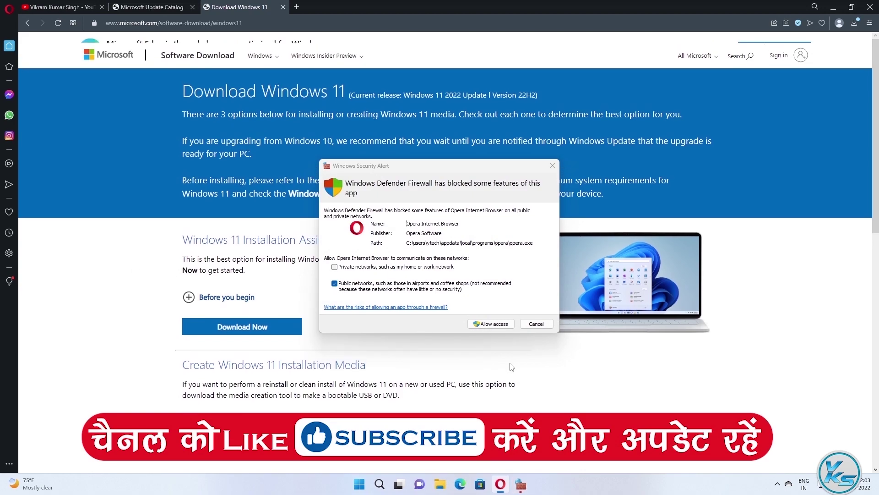
key("Escape")
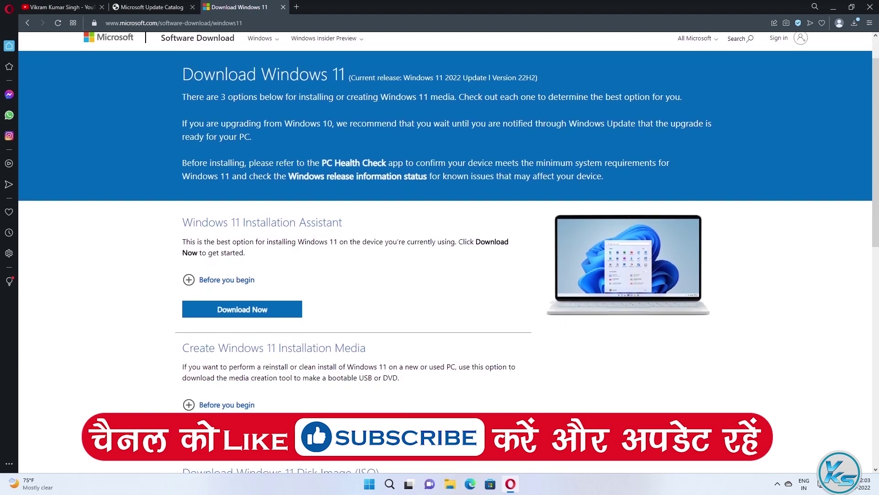
left_click(232, 311)
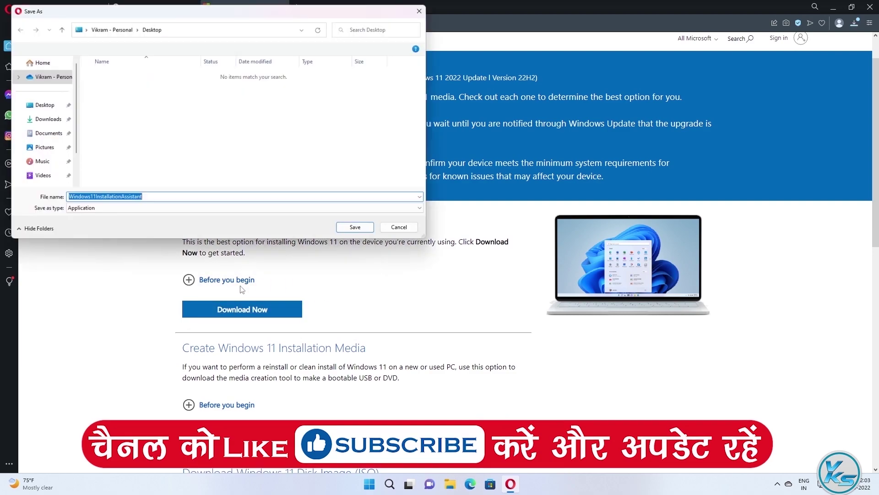
left_click(353, 225)
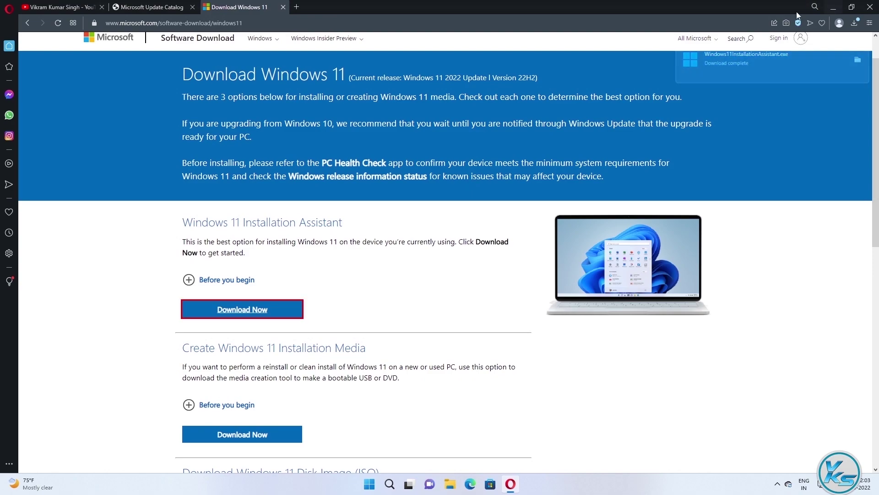
left_click(833, 7)
left_click_drag(22, 80, 224, 115)
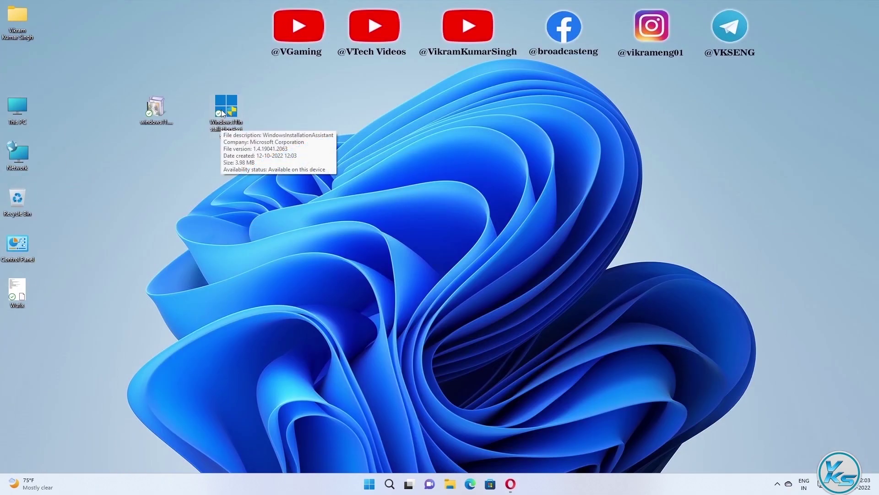
- Unblock the Windows11InstallationAssistant file in its properties, applying and confirming the change
right_click(221, 110)
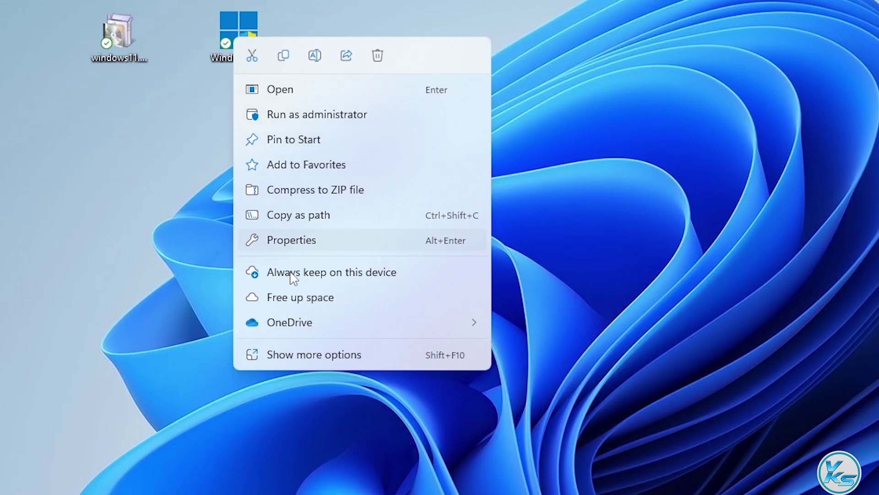
left_click(306, 239)
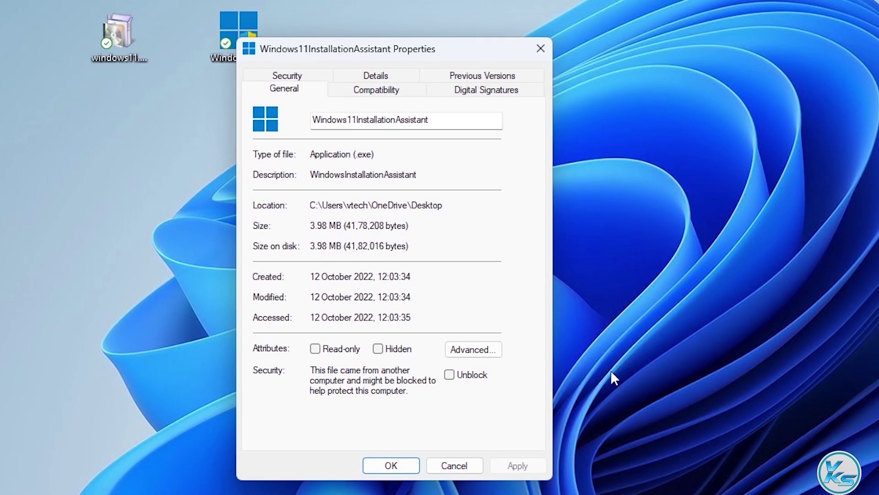
left_click(449, 375)
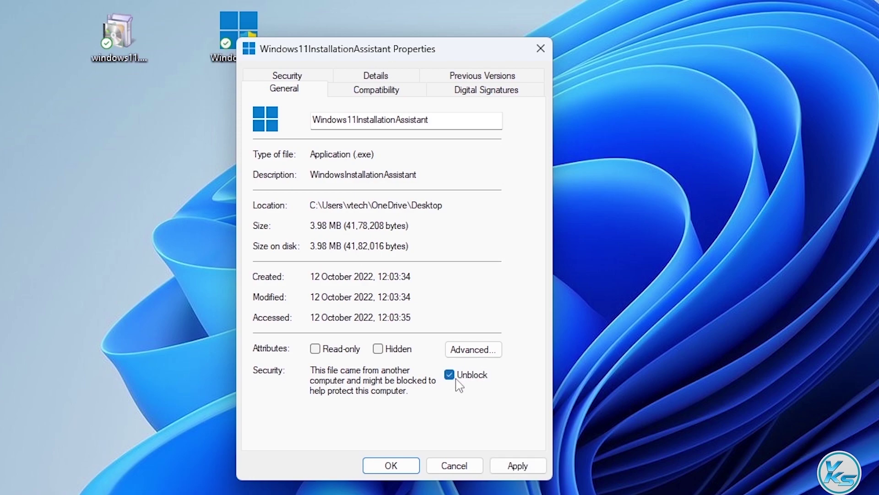
left_click(518, 466)
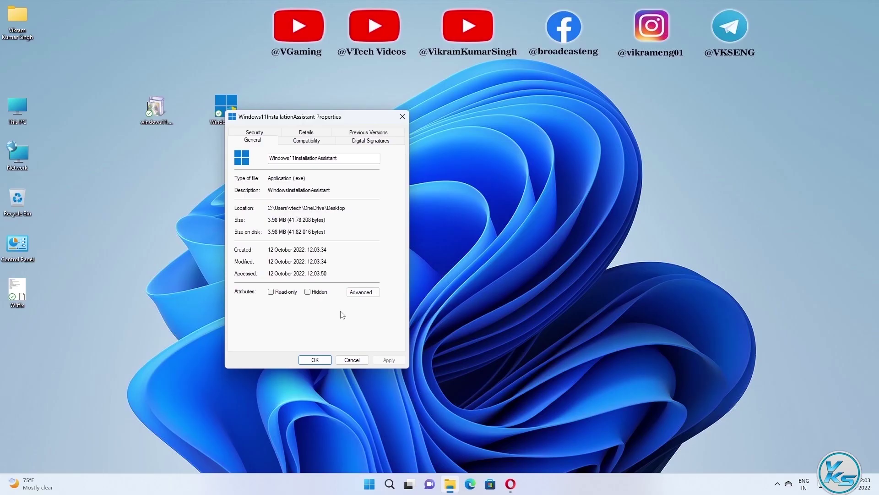
left_click(323, 362)
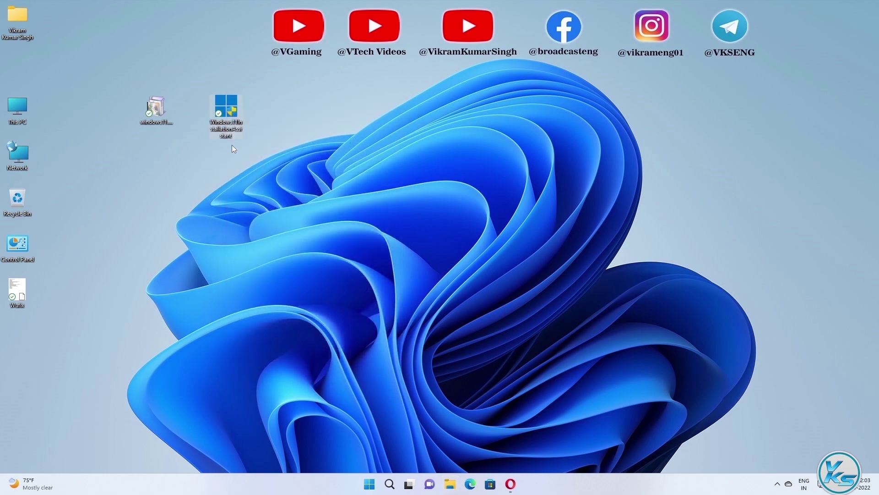
- Run Windows11InstallationAssistant as administrator, allow it to make changes to the device, and close the assistant
right_click(224, 118)
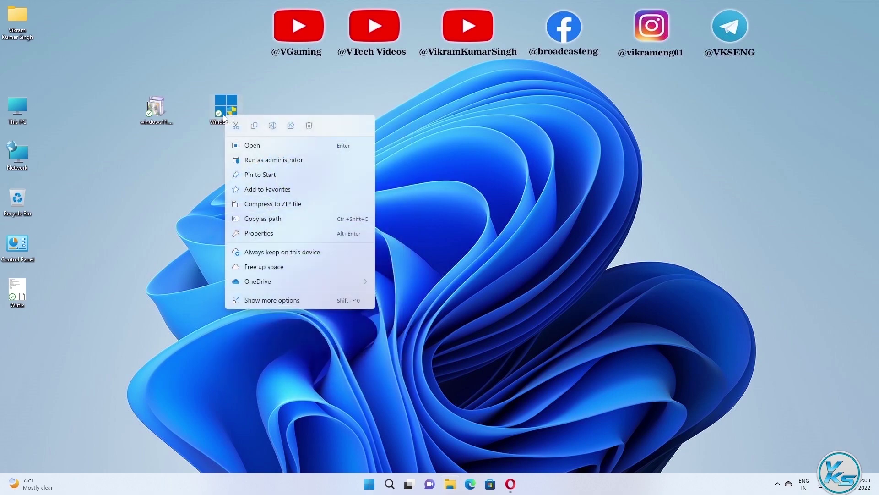
left_click(260, 162)
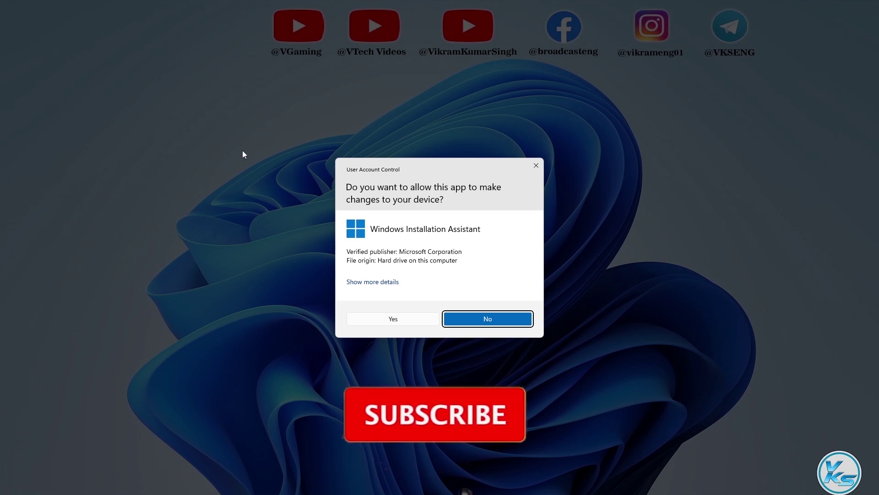
left_click(376, 319)
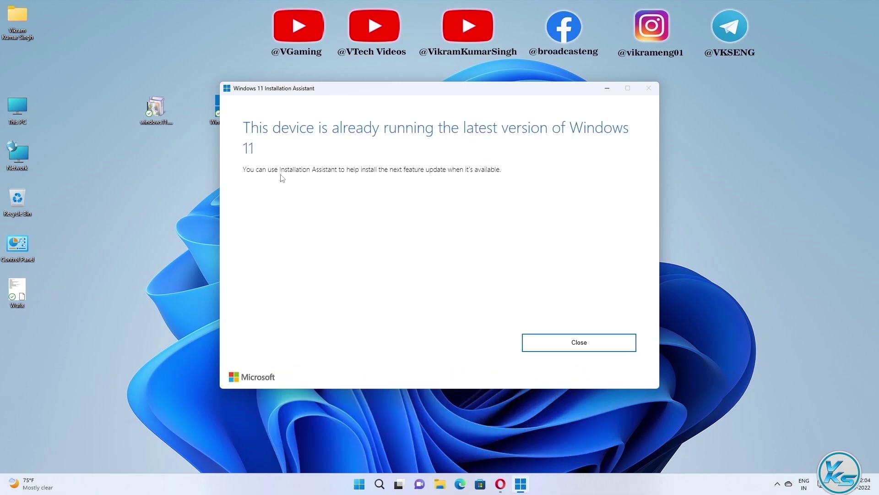
left_click(559, 339)
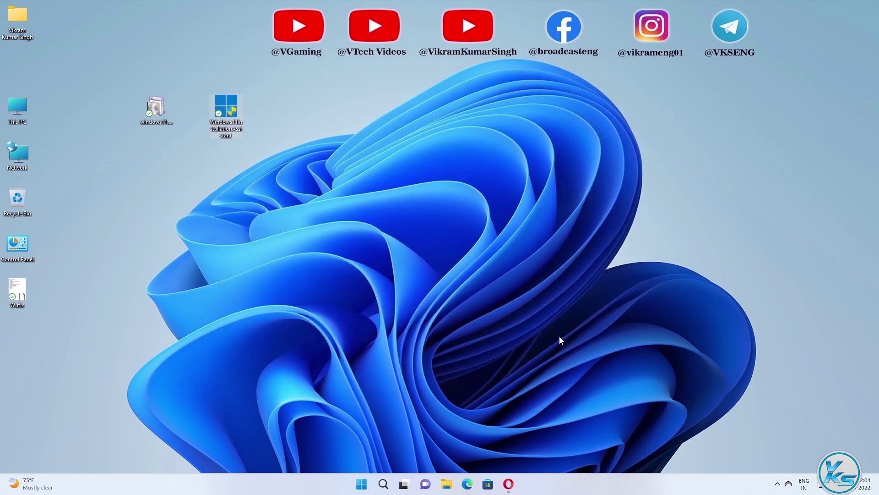
- Set Windows11InstallationAssistant's compatibility options to run in compatibility mode for Windows 8 and as an administrator
right_click(226, 115)
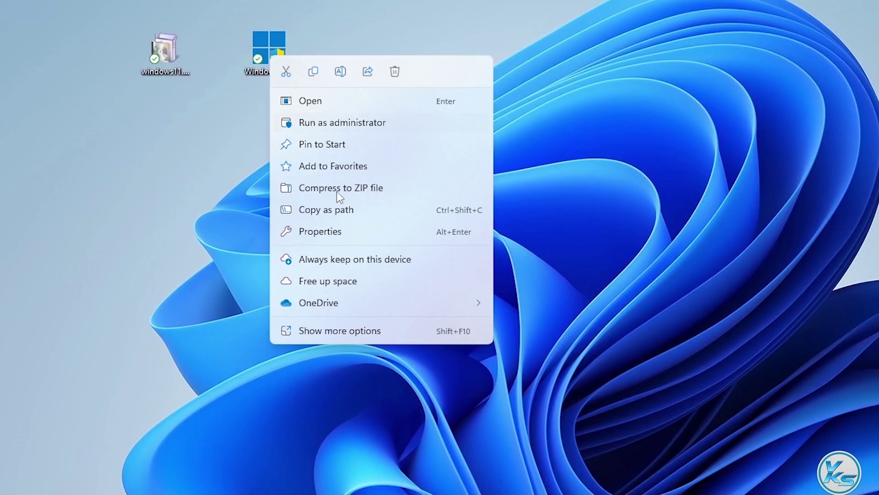
left_click(267, 229)
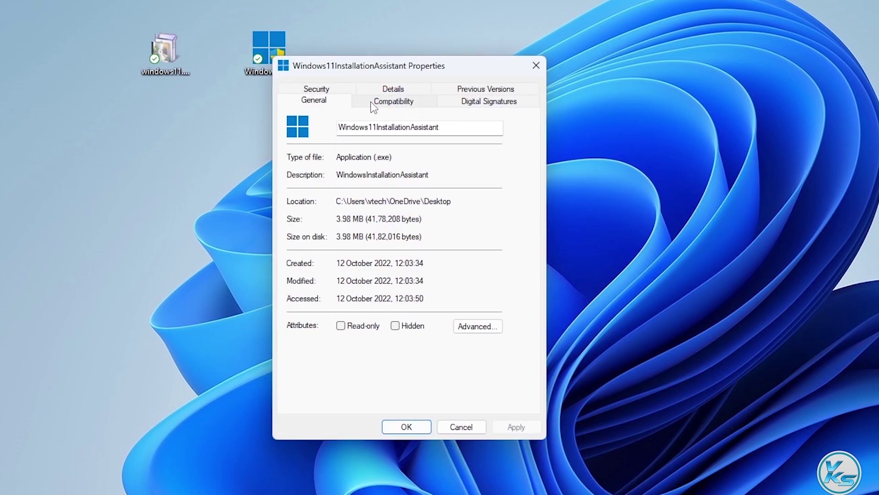
left_click(370, 102)
left_click(313, 194)
left_click(314, 210)
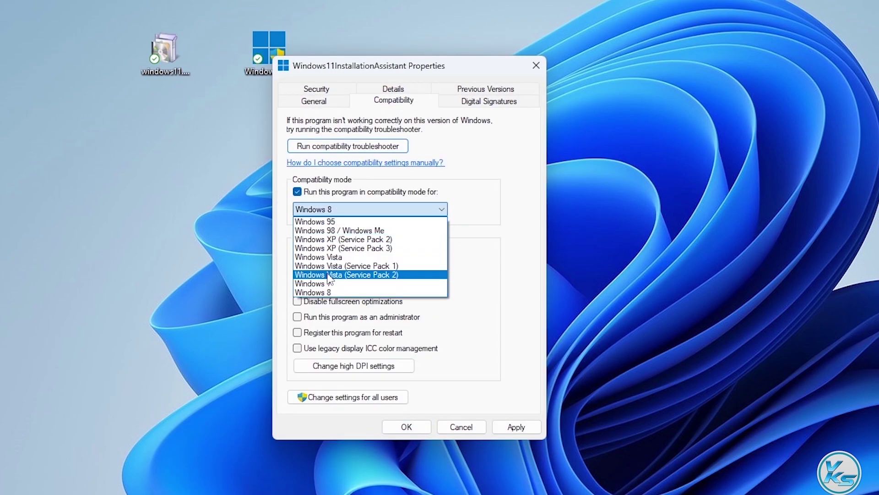
left_click(314, 209)
left_click(328, 320)
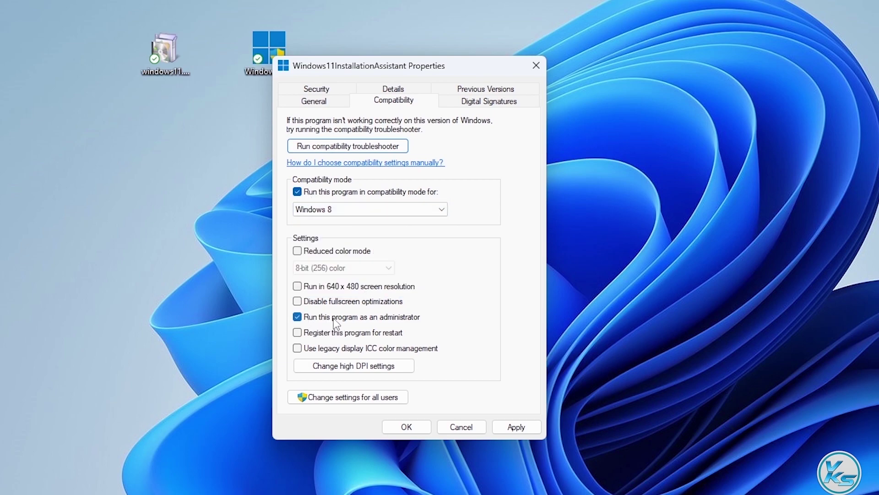
- Clear the run-as-administrator and compatibility mode options for Windows11InstallationAssistant
left_click(299, 316)
left_click(297, 193)
left_click(521, 428)
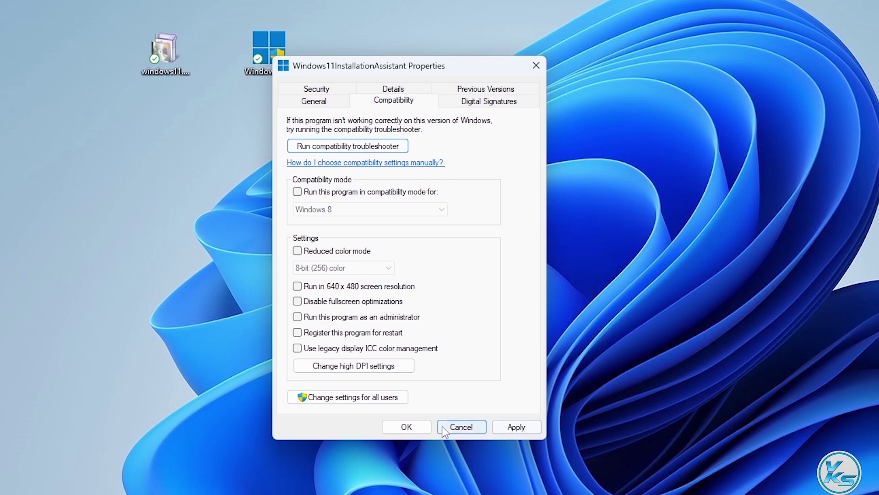
- Confirm the cleared compatibility options and close Windows11InstallationAssistant's properties
left_click(422, 428)
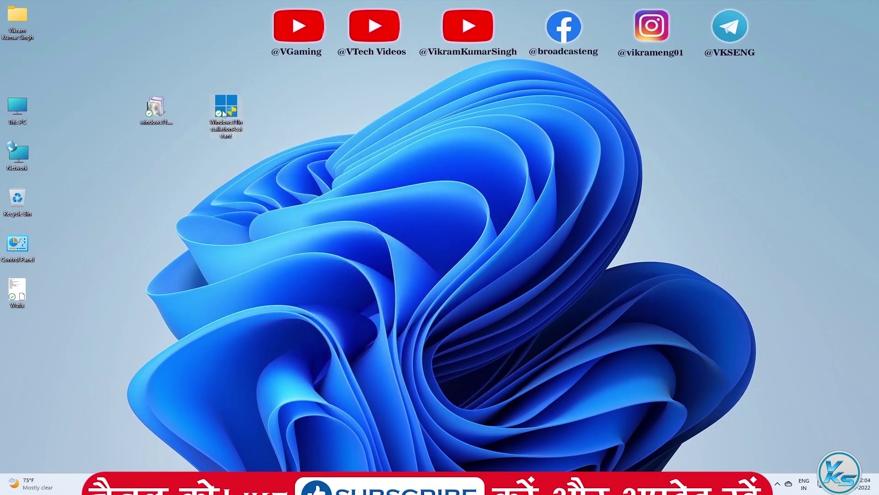
right_click(224, 114)
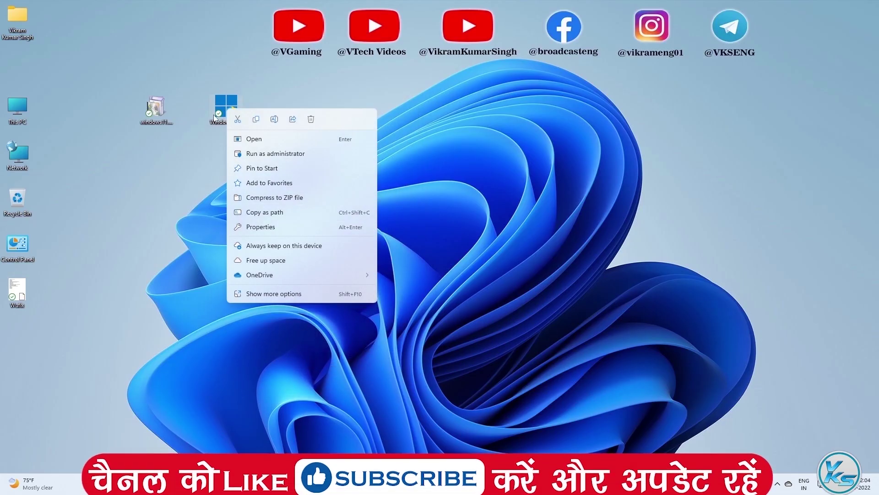
left_click(192, 160)
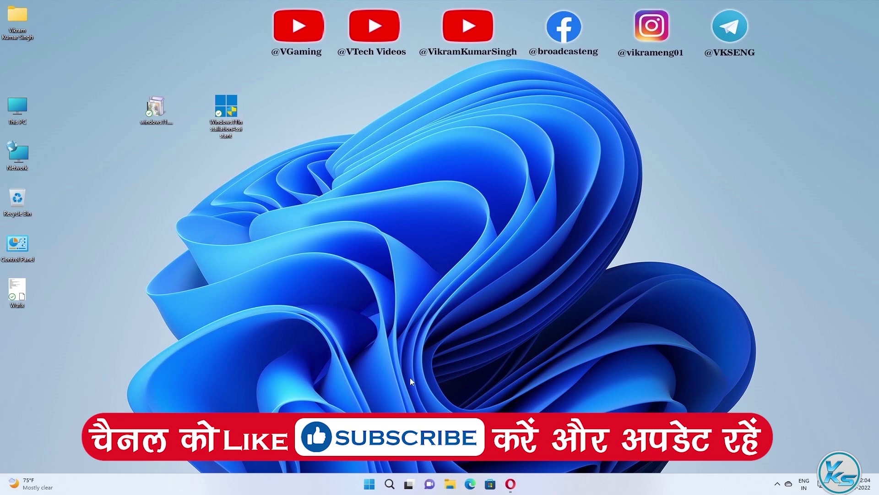
- Switch to Opera and request the Windows 11 (multi-edition ISO) disk image on the Download Windows 11 page
left_click(511, 484)
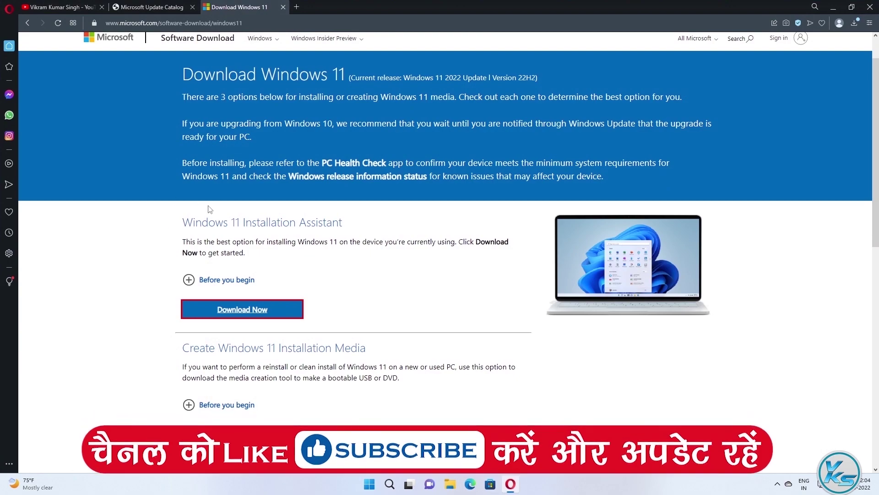
scroll(173, 227, "down", 3)
scroll(173, 228, "down", 4)
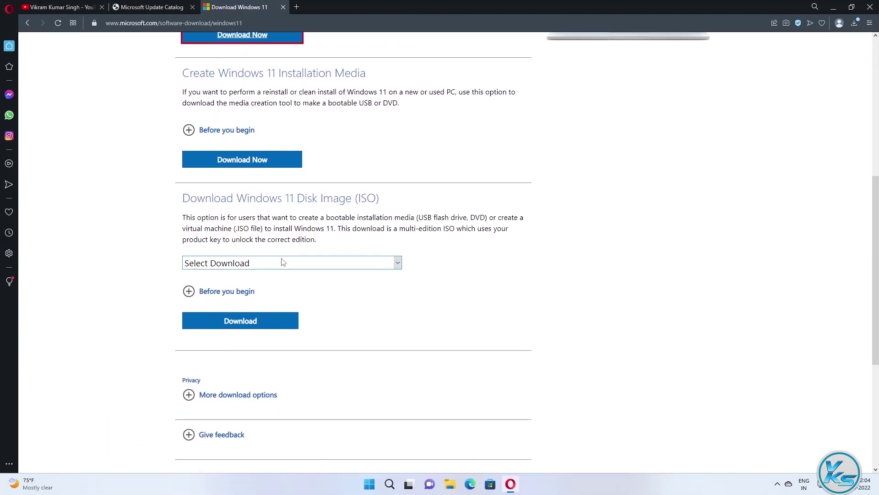
left_click(262, 266)
left_click(269, 289)
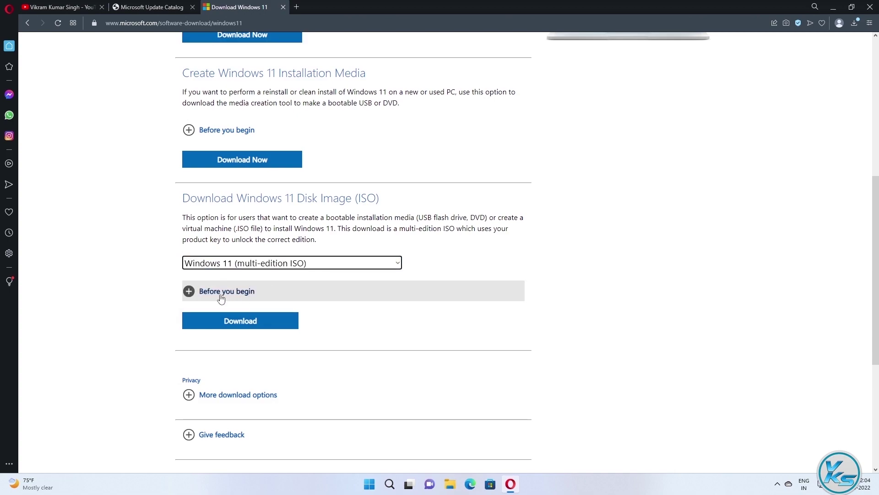
left_click(221, 320)
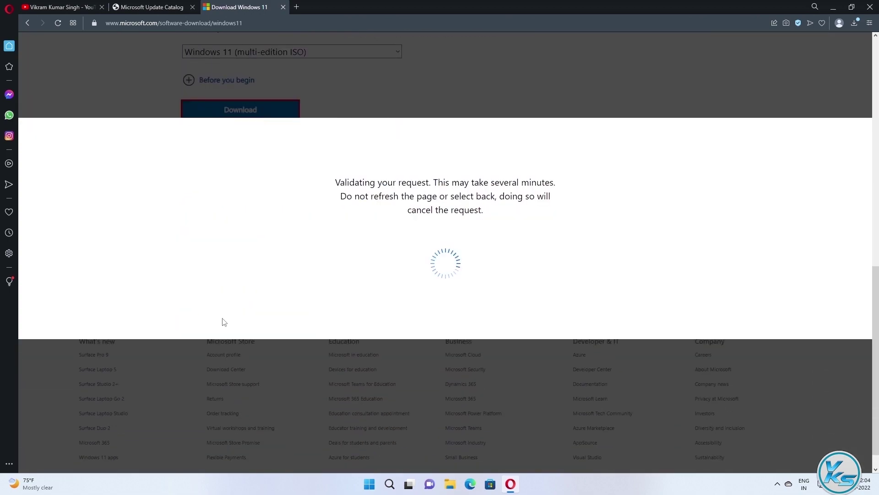
- Choose English (United States) as the product language, start the 64-bit Windows 11 ISO download, and minimize the browser
left_click(263, 186)
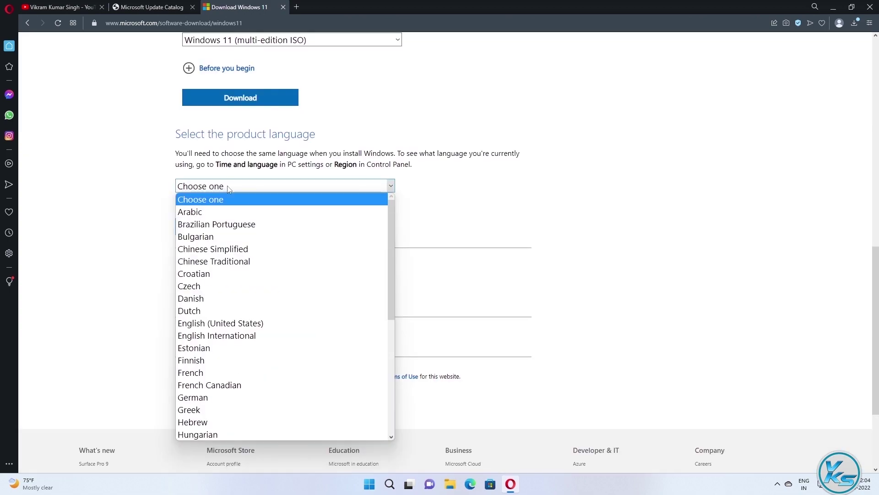
left_click(213, 324)
left_click(213, 226)
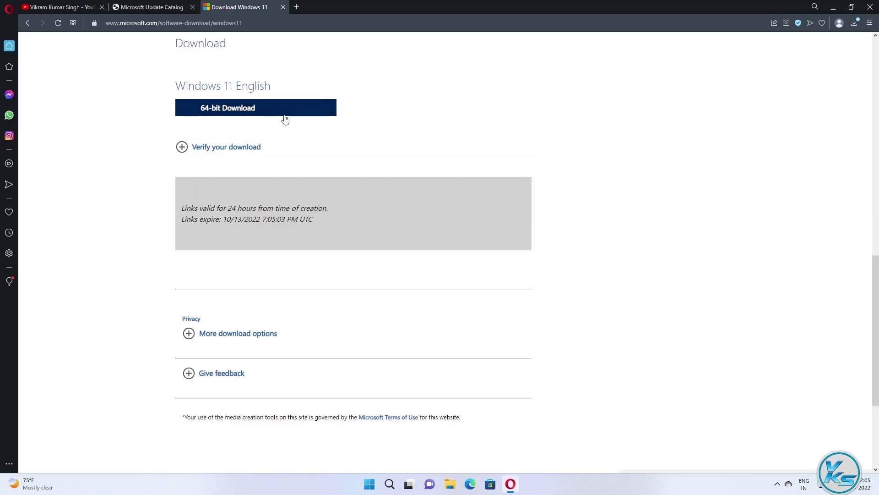
left_click(215, 115)
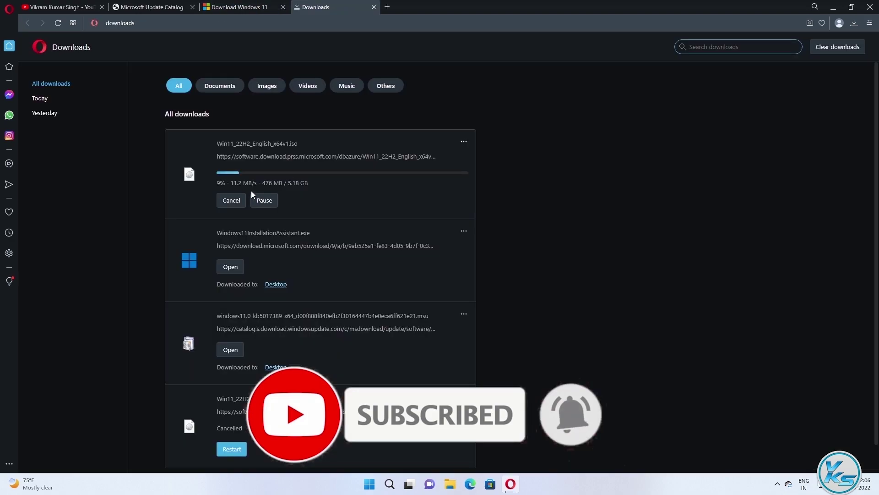
left_click(831, 8)
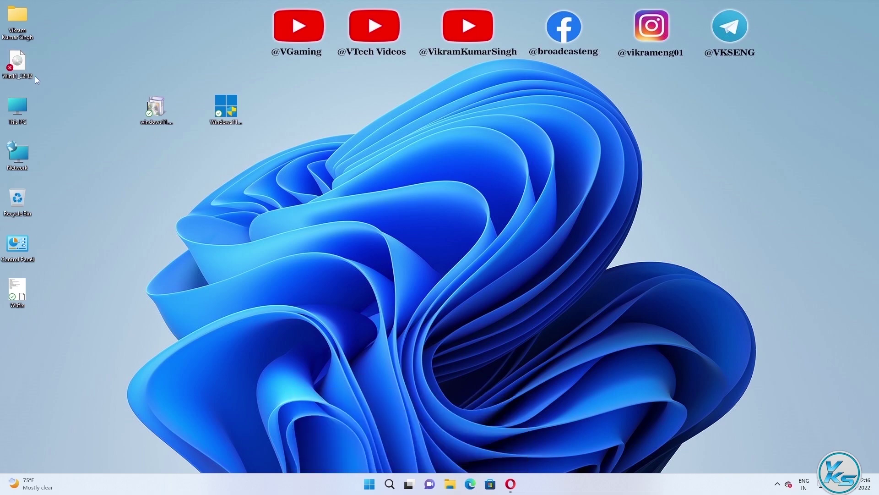
- Move the downloaded Win11_22H2 ISO beside the other installer files on the desktop and mount it
left_click_drag(111, 155, 142, 151)
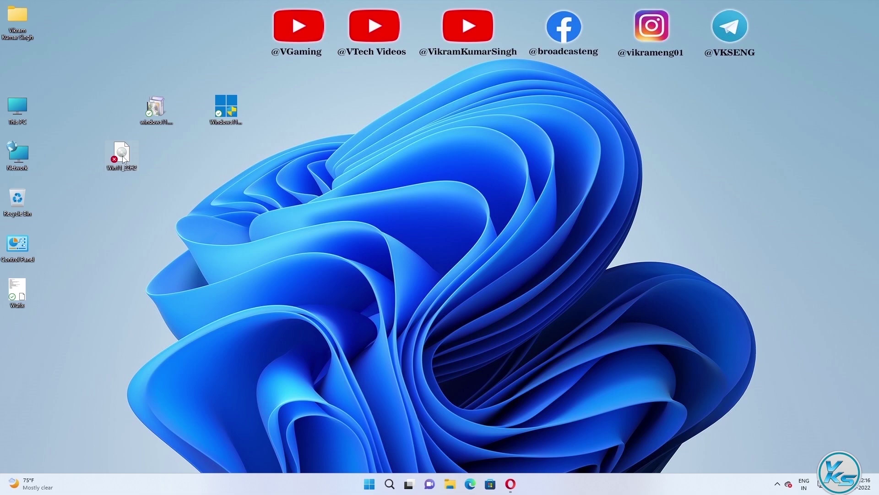
right_click(124, 159)
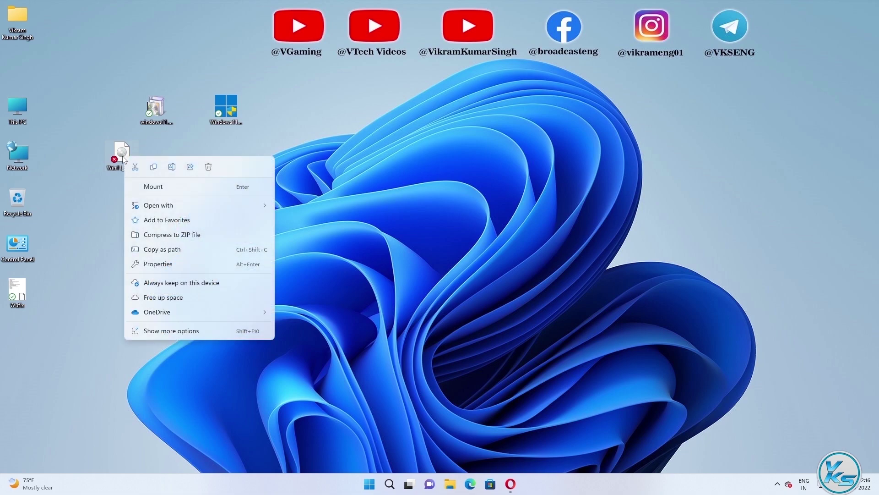
left_click(149, 187)
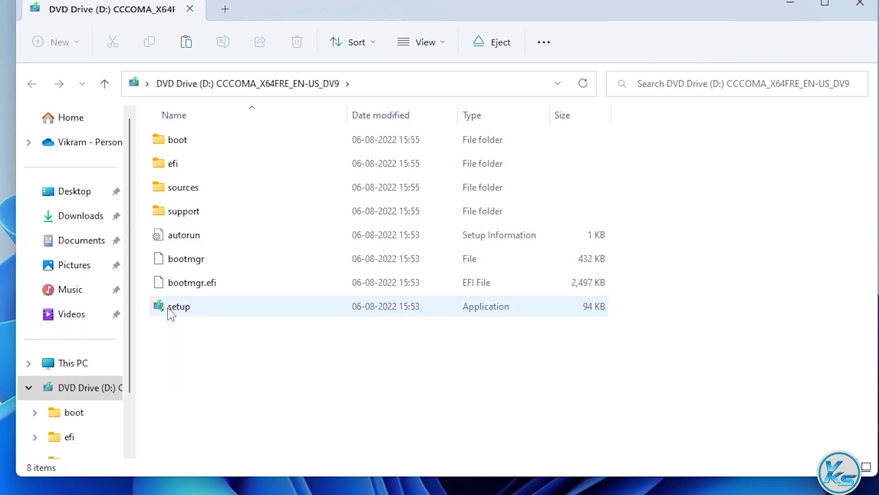
- Run setup from the mounted DVD drive as administrator and allow it to make changes to the device
right_click(174, 314)
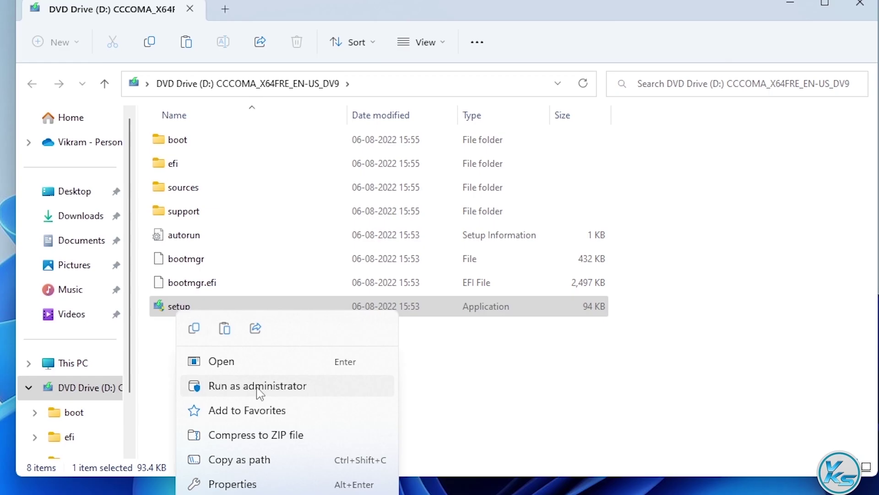
left_click(256, 389)
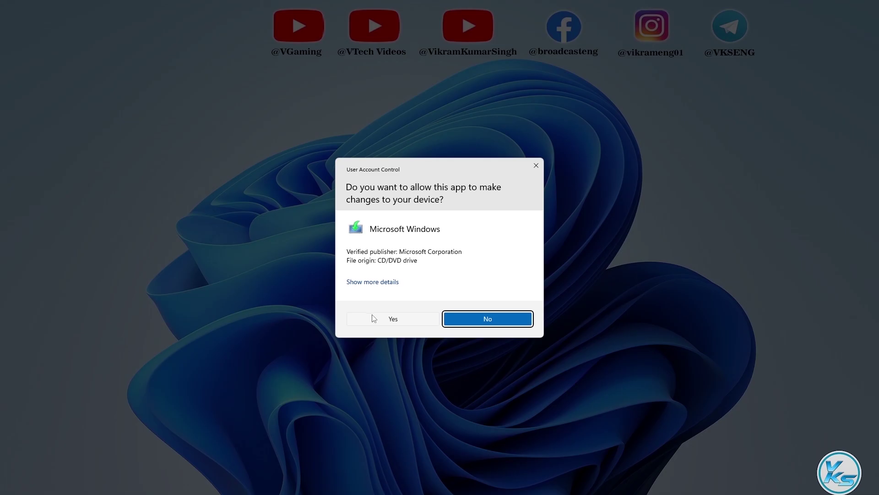
left_click(326, 367)
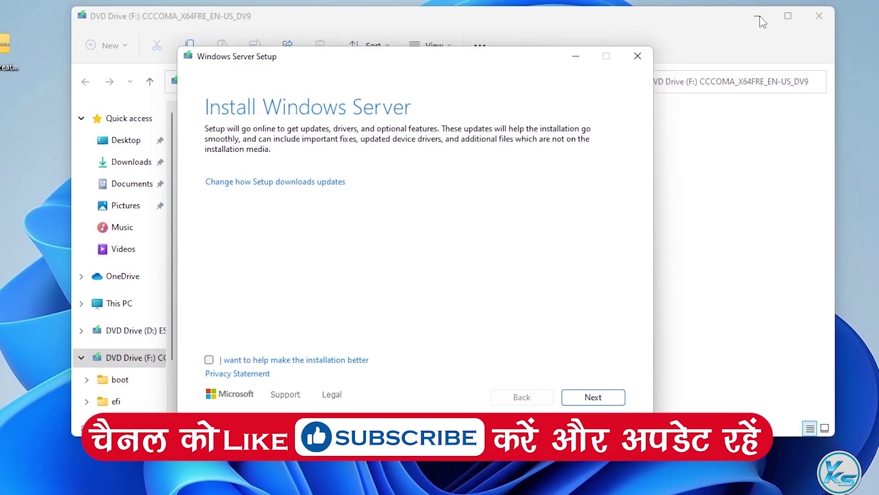
- Start the installation in Windows Server Setup, accept the license terms, and keep files, settings, and apps
left_click(759, 18)
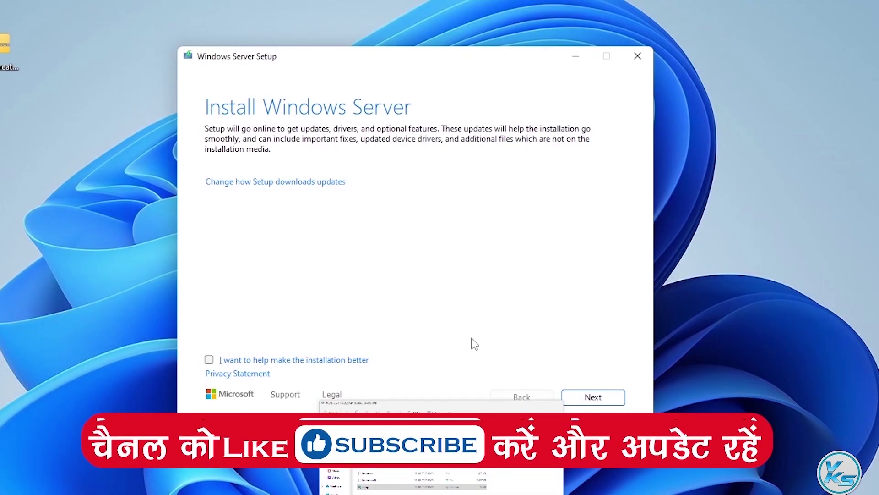
left_click(582, 398)
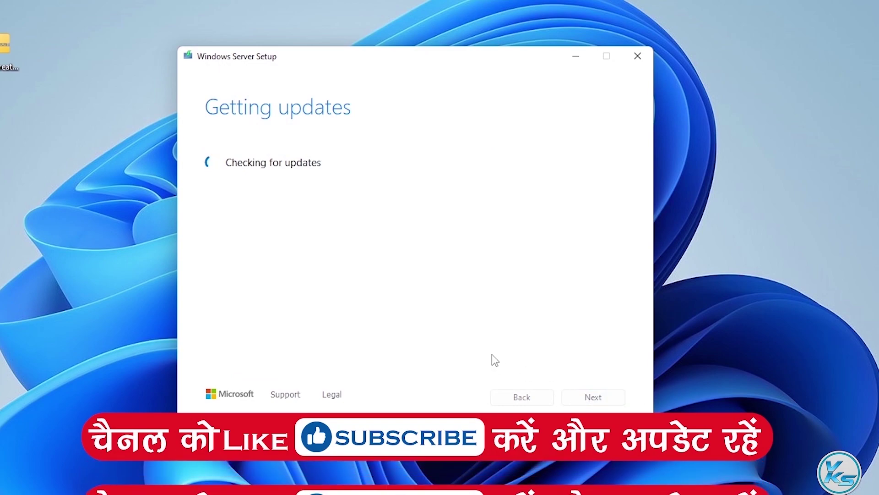
left_click_drag(415, 61, 425, 28)
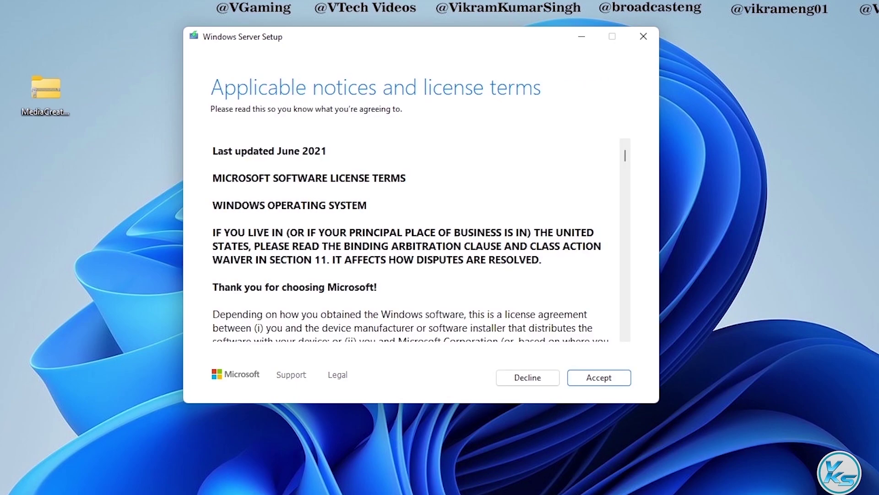
left_click(595, 380)
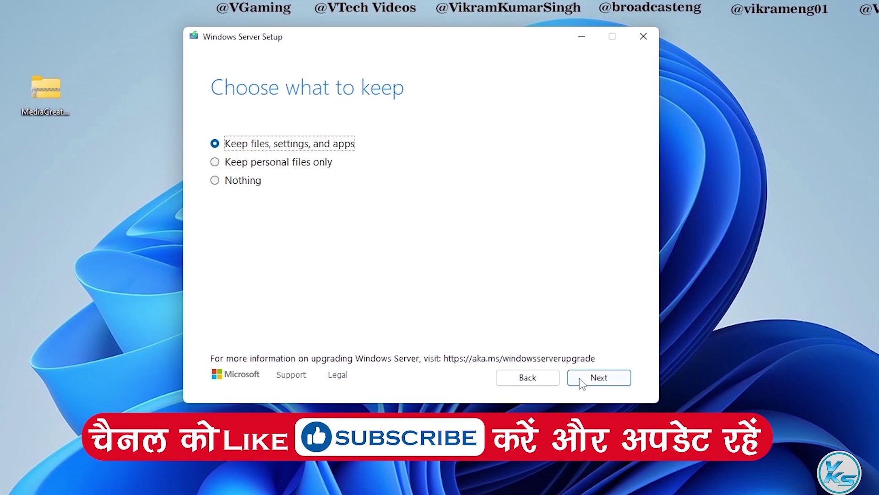
left_click(593, 382)
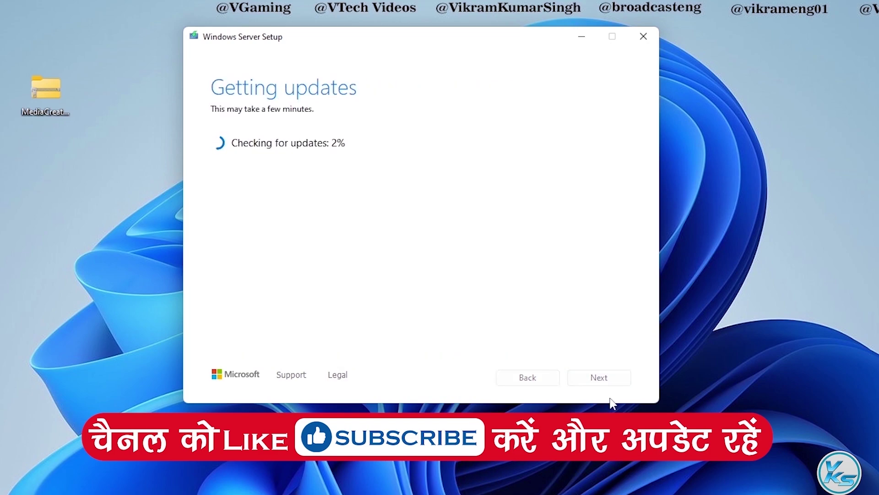